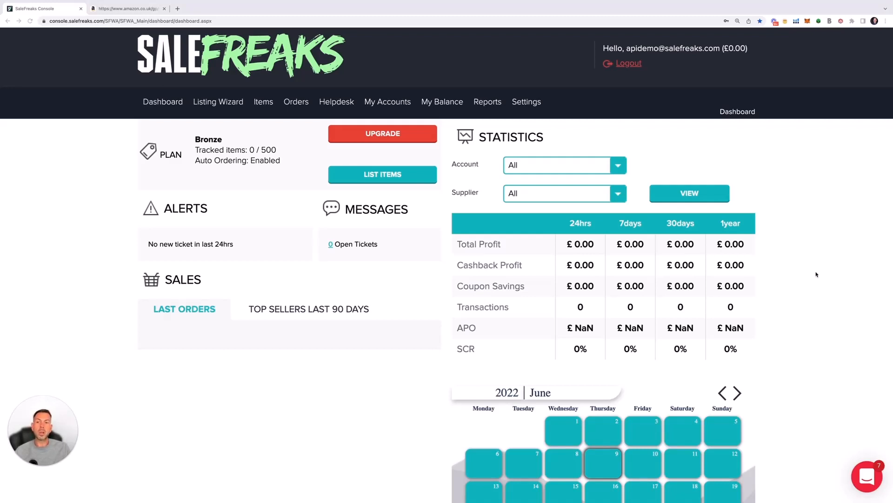
From the Listing Wizard page, start a NEW scan and focus its empty URL or ASIN box.
left_click(211, 105)
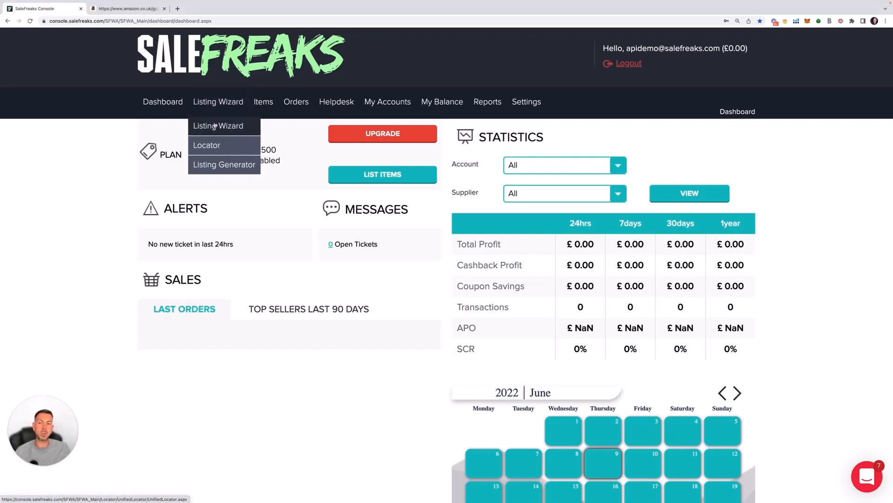
left_click(215, 126)
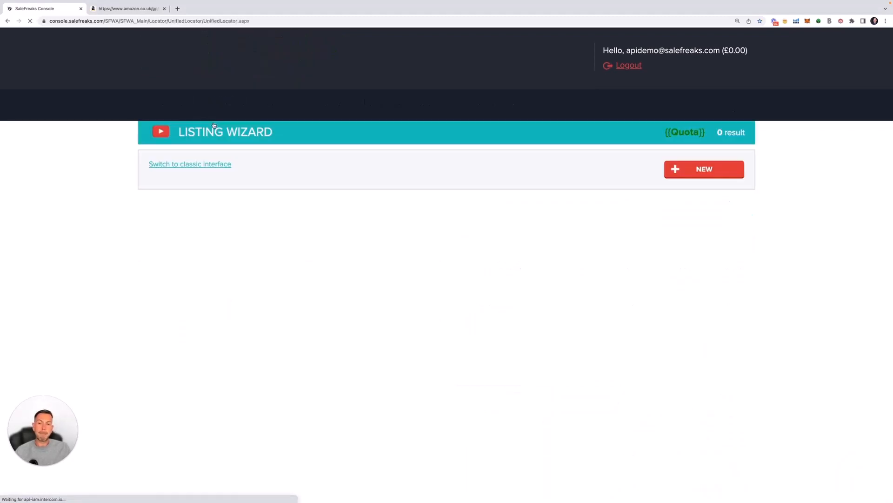
left_click(698, 169)
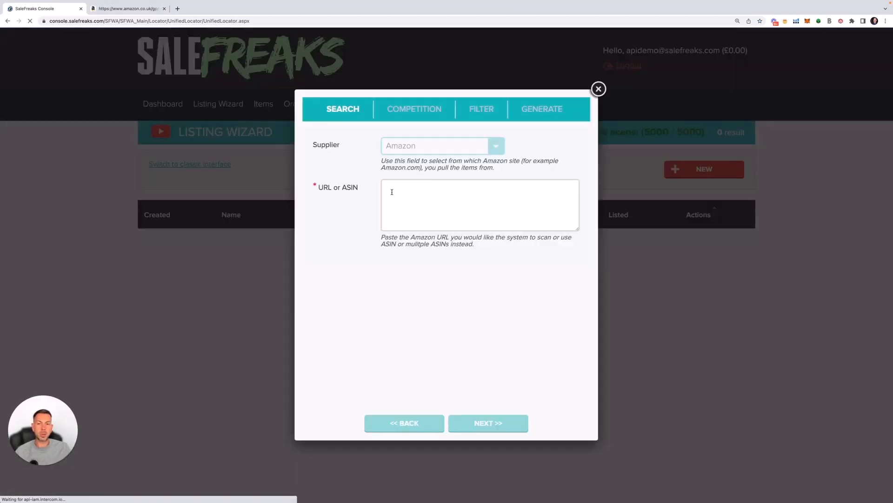
left_click(392, 191)
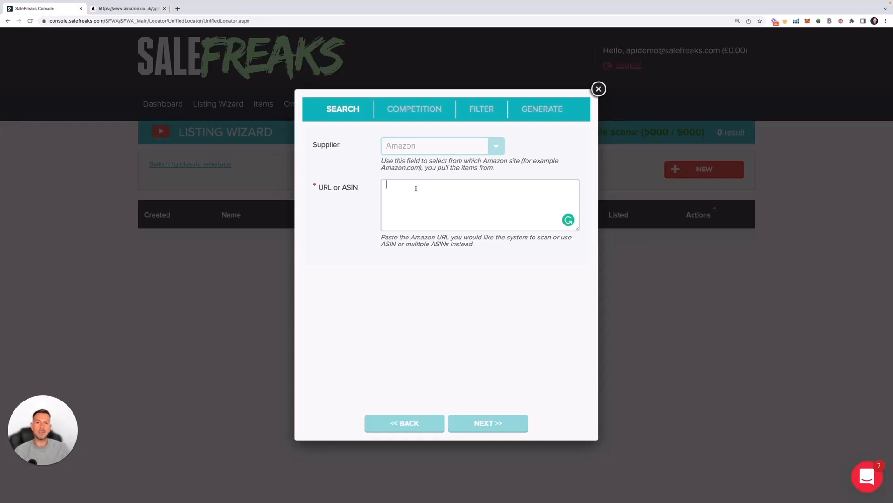
On the Amazon tab, search the Garden & Outdoors department.
left_click(132, 9)
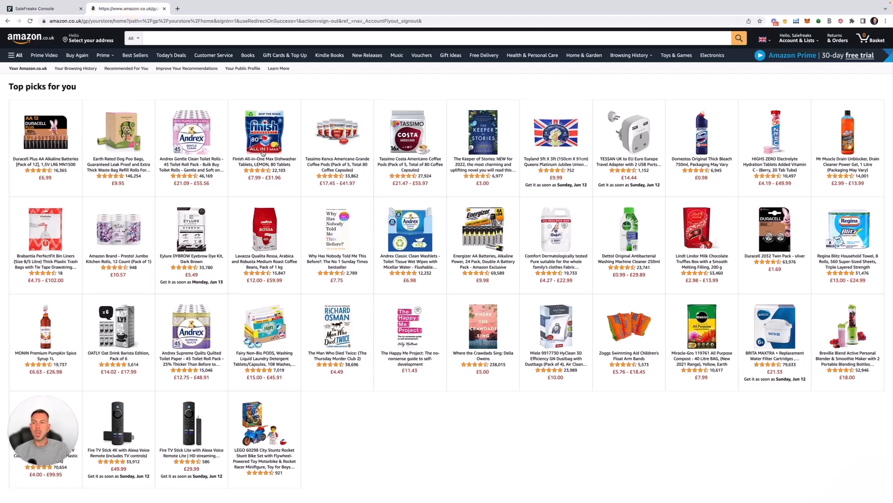
left_click(133, 38)
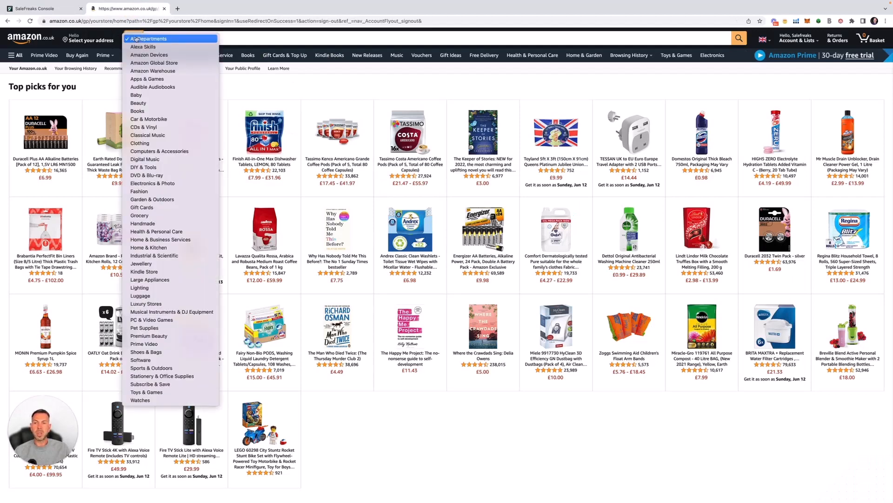
left_click(187, 200)
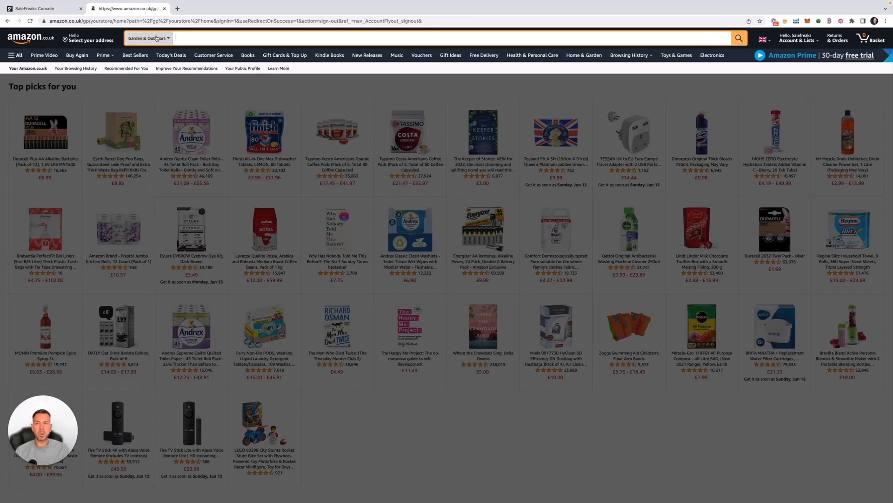
left_click(738, 39)
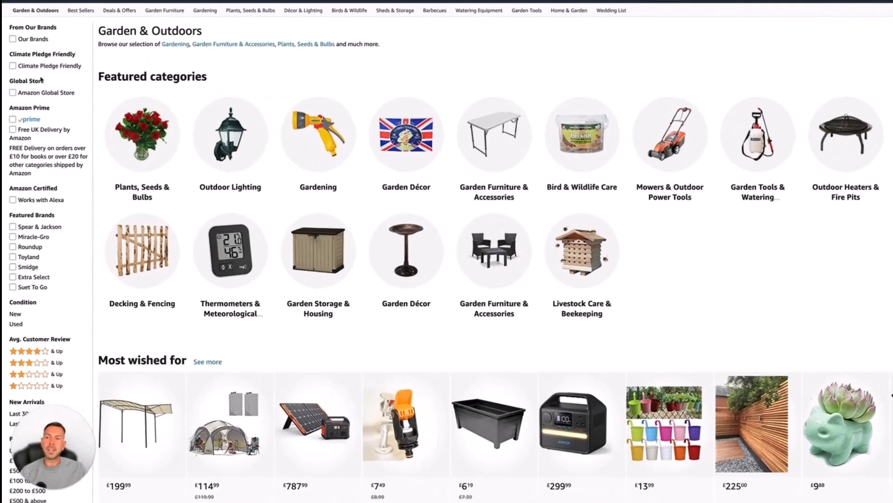
Apply the Prime and 4 Stars & Up filters to the Garden & Outdoors results.
scroll(32, 125, "down", 1)
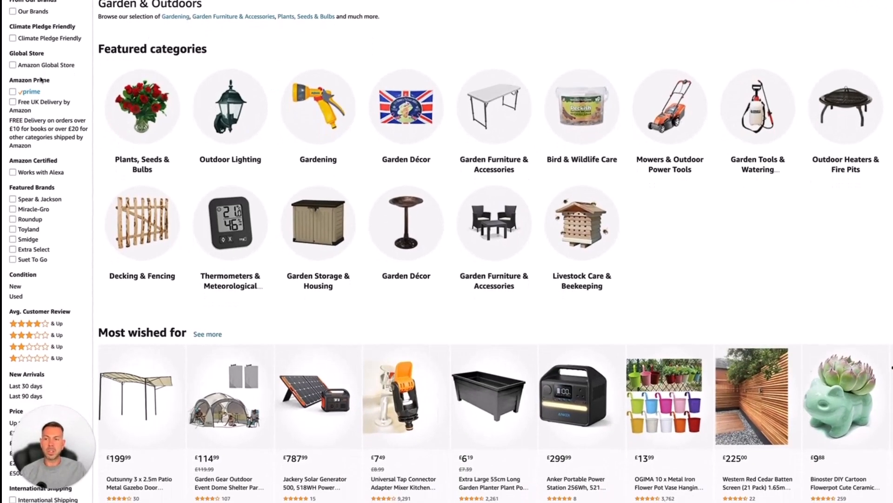
left_click(13, 92)
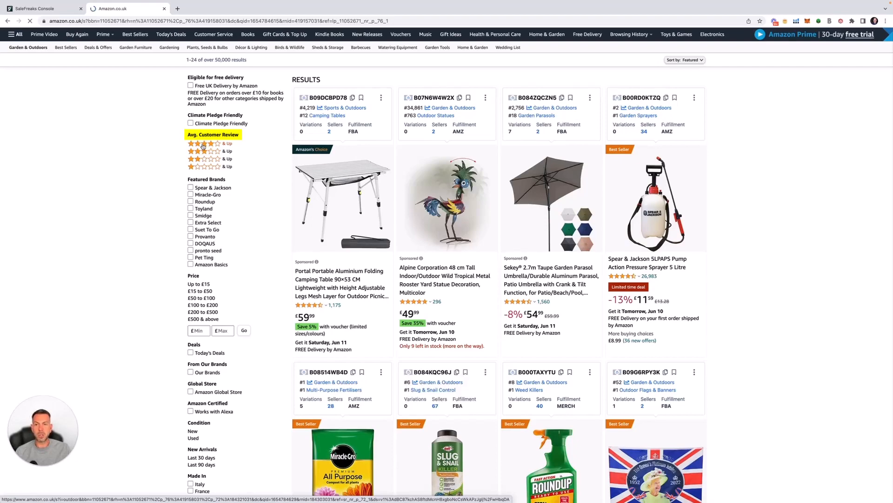
left_click(203, 146)
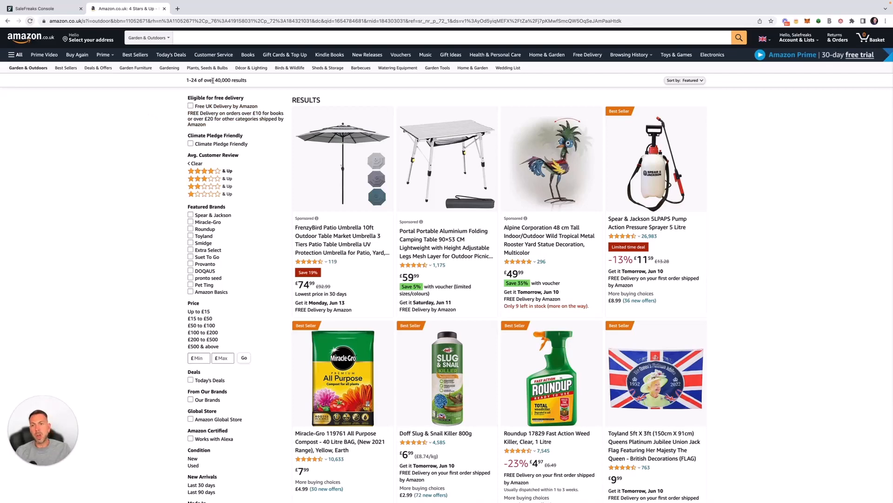
Set the Price filter to £20 min and £50 max, then review the results.
left_click_drag(214, 80, 247, 80)
scroll(255, 203, "down", 1)
scroll(255, 203, "down", 3)
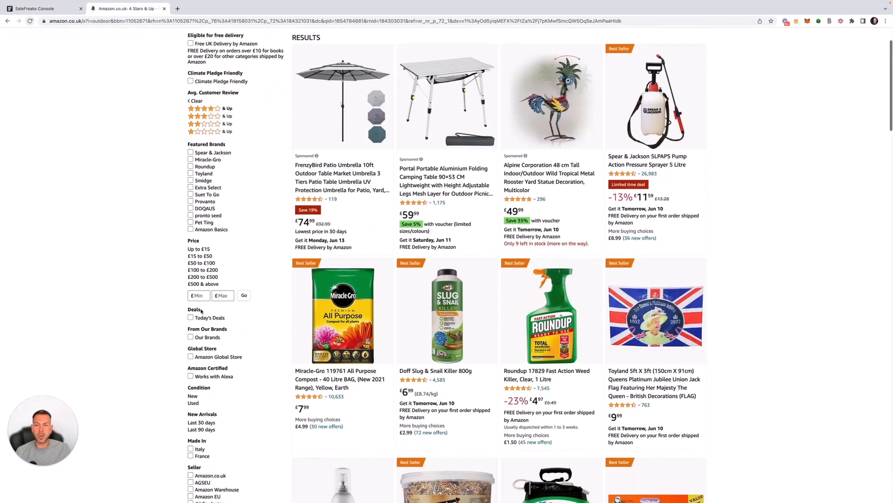
left_click(198, 295)
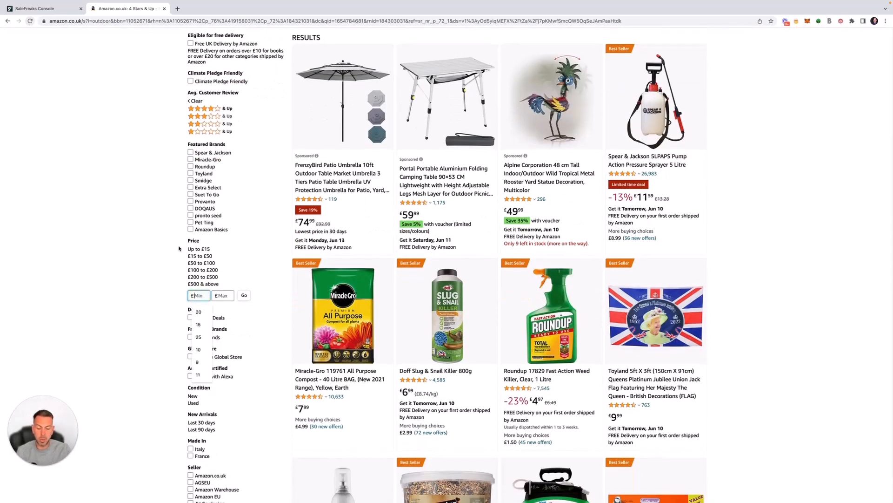
type("20")
left_click(217, 295)
type("50")
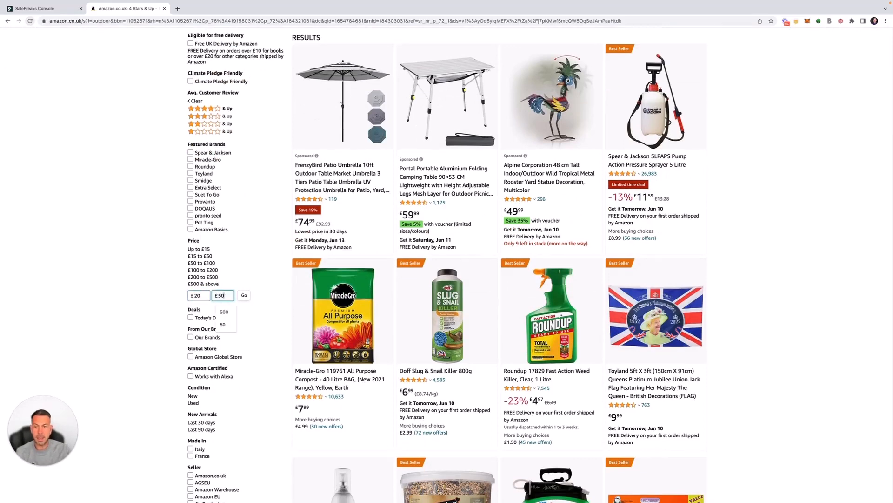
left_click(245, 297)
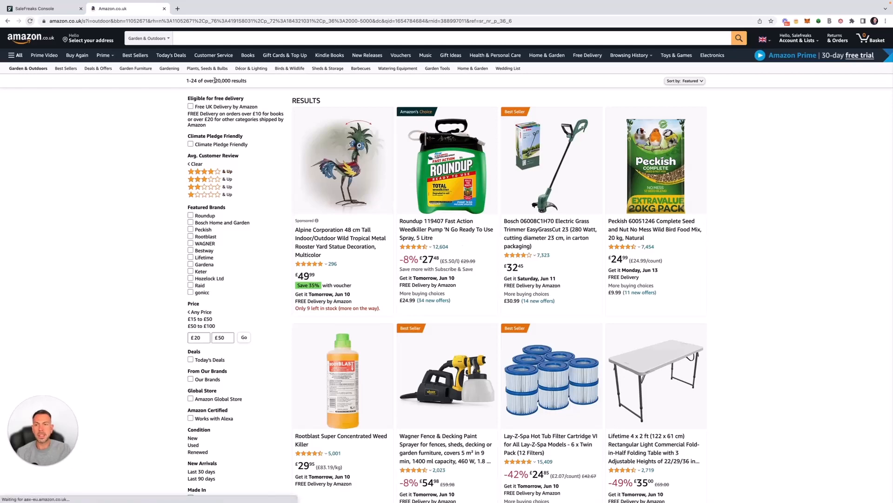
scroll(263, 227, "down", 2)
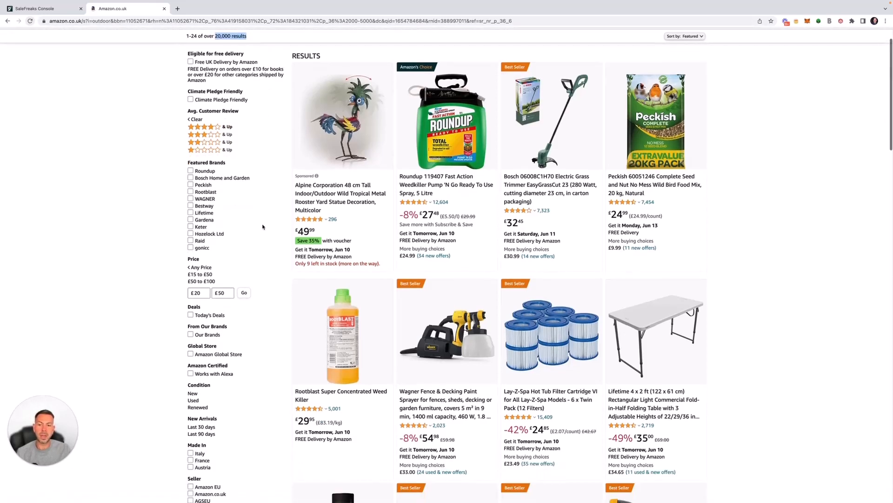
scroll(263, 226, "down", 3)
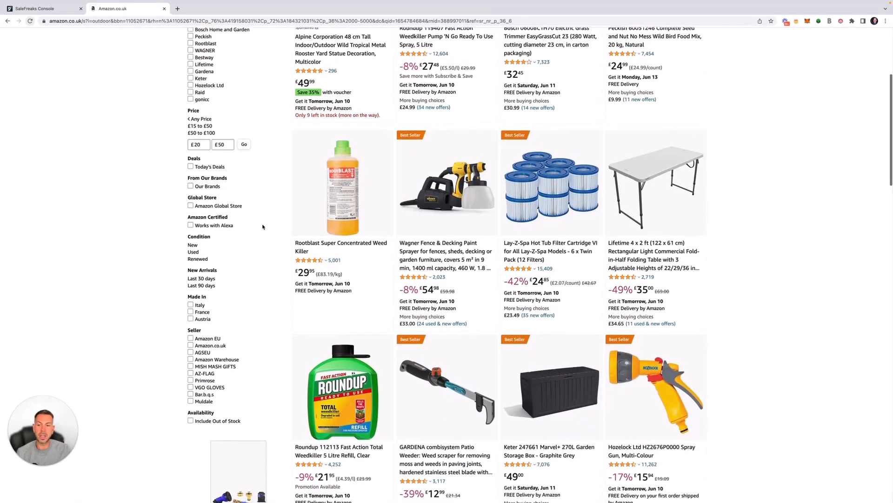
scroll(251, 307, "down", 1)
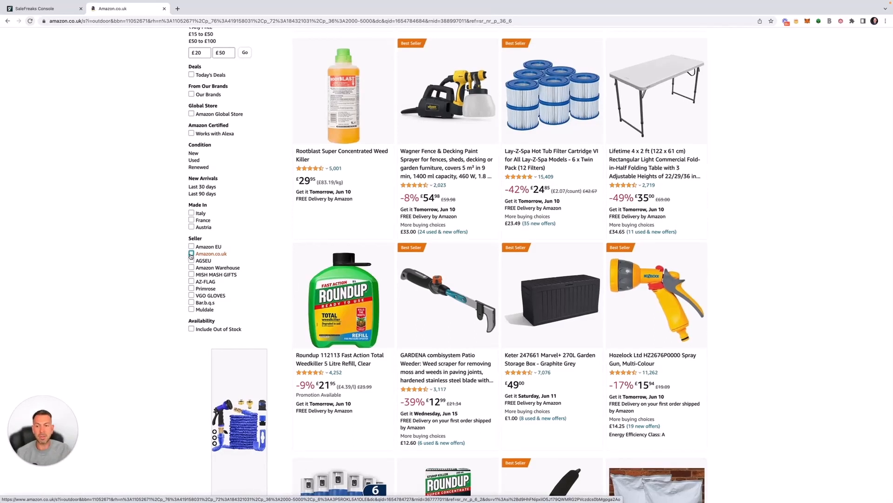
scroll(192, 285, "up", 2)
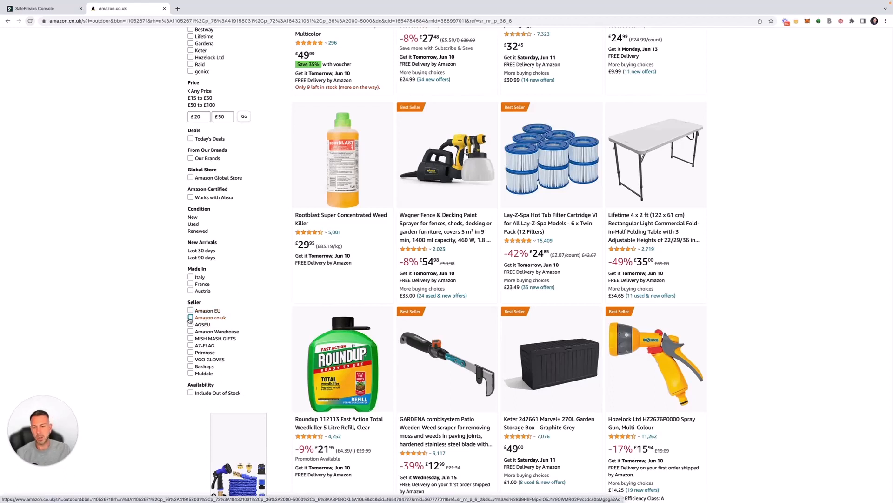
Filter to items sold by Amazon.co.uk, bringing results to over 4,000.
left_click(190, 317)
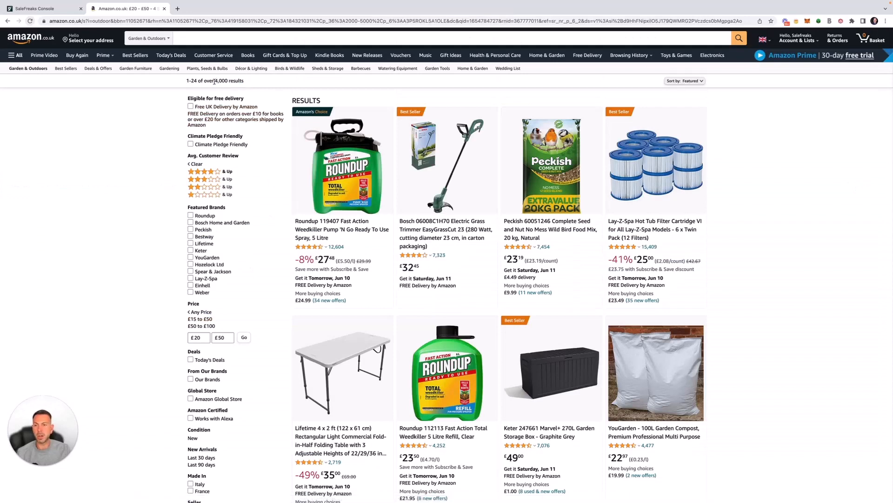
left_click_drag(215, 82, 254, 83)
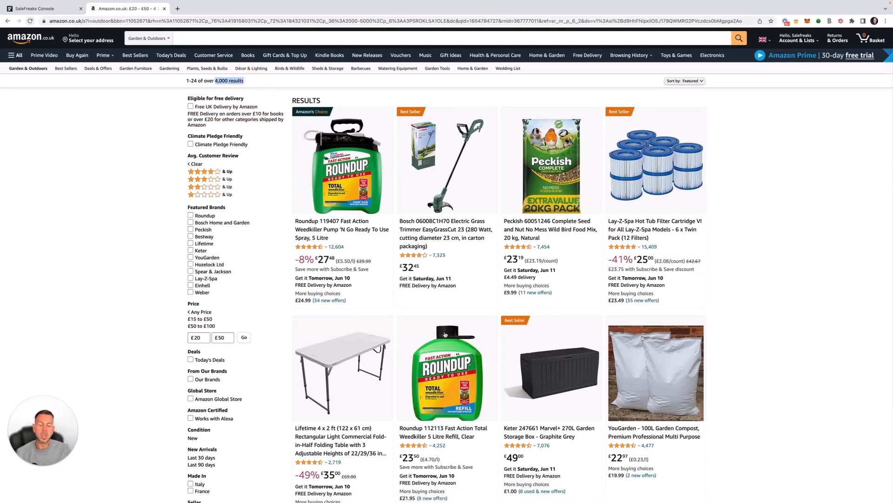
scroll(446, 334, "down", 3)
scroll(445, 334, "up", 3)
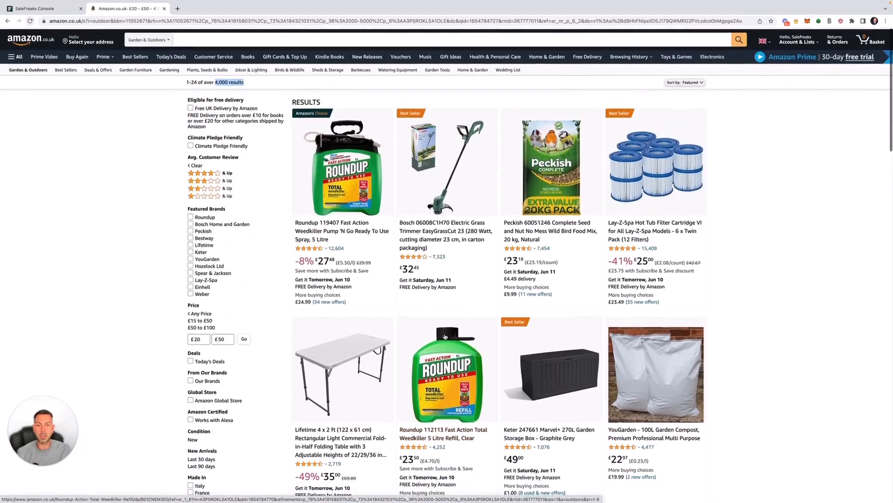
left_click(361, 93)
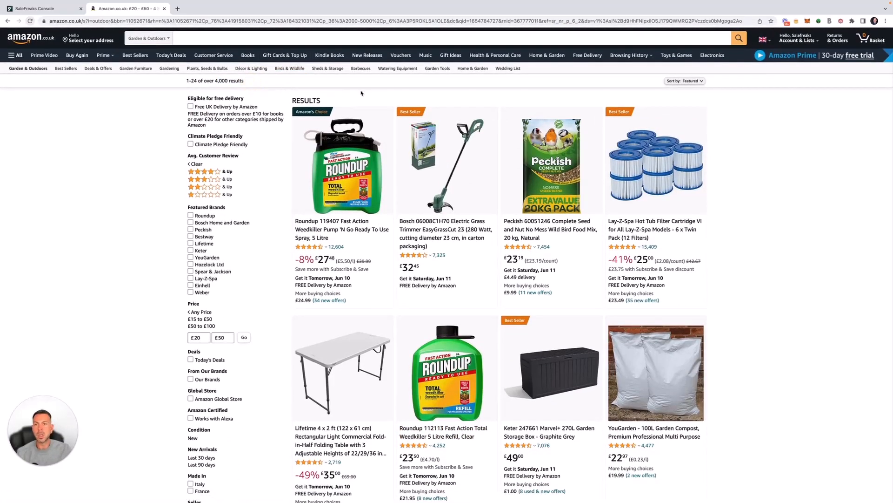
Copy the filtered Amazon page address and return to the SaleFreaks Console.
left_click(322, 22)
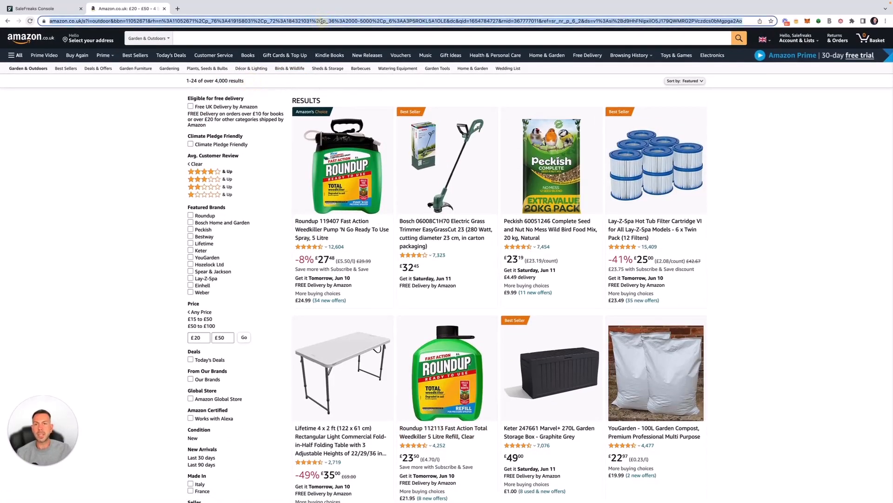
right_click(293, 21)
left_click(303, 78)
left_click(38, 9)
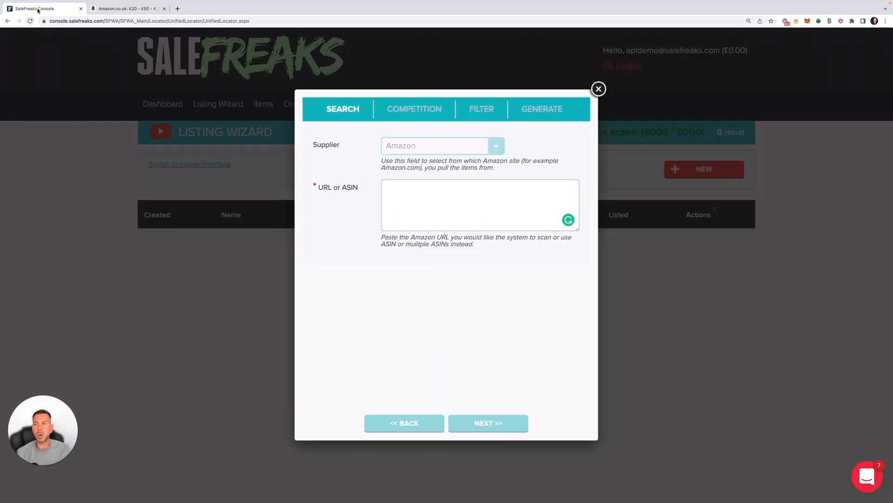
Paste the copied Amazon search URL as the scan source and continue.
left_click(393, 191)
key("super+v")
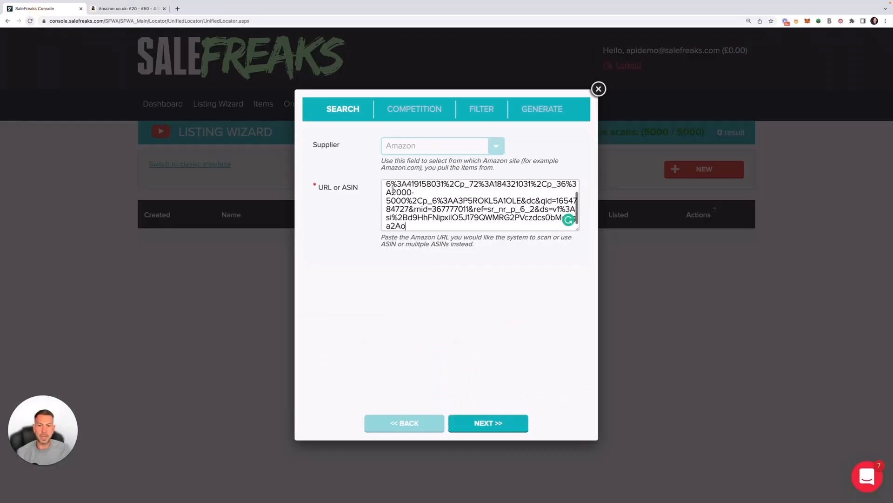
left_click(488, 423)
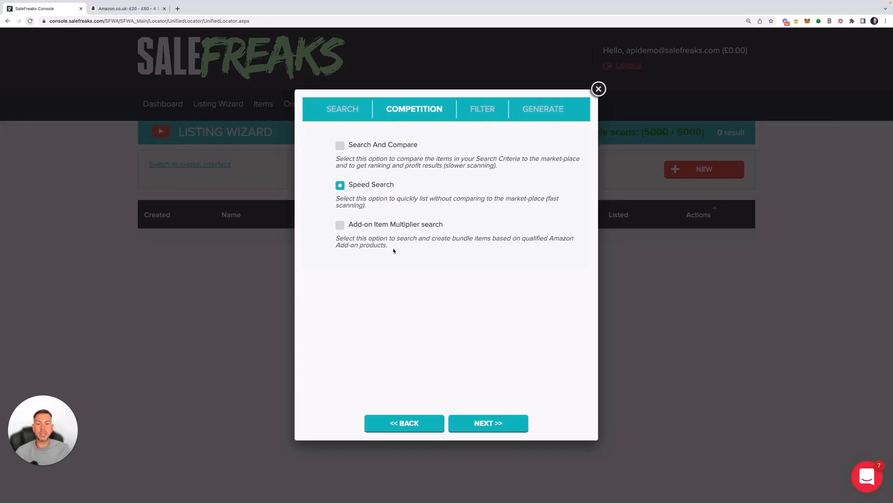
Choose Search And Compare as the scan type and advance to the Filter step.
left_click_drag(392, 245, 330, 226)
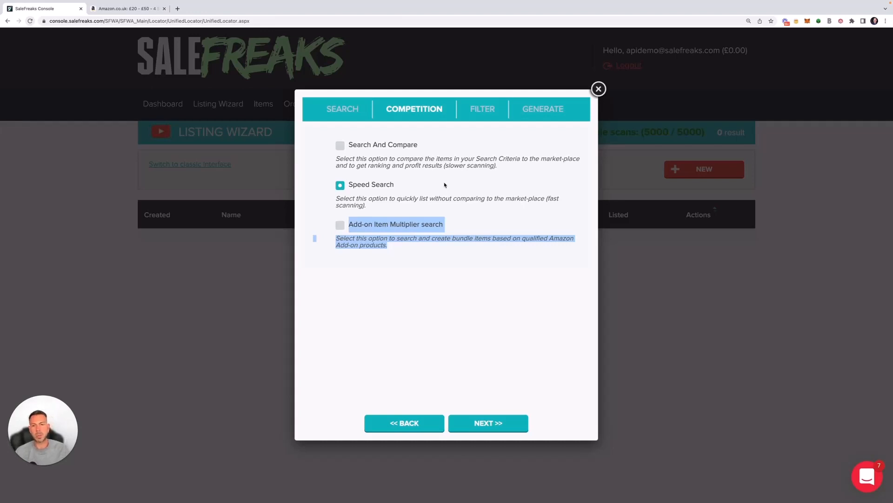
left_click(341, 146)
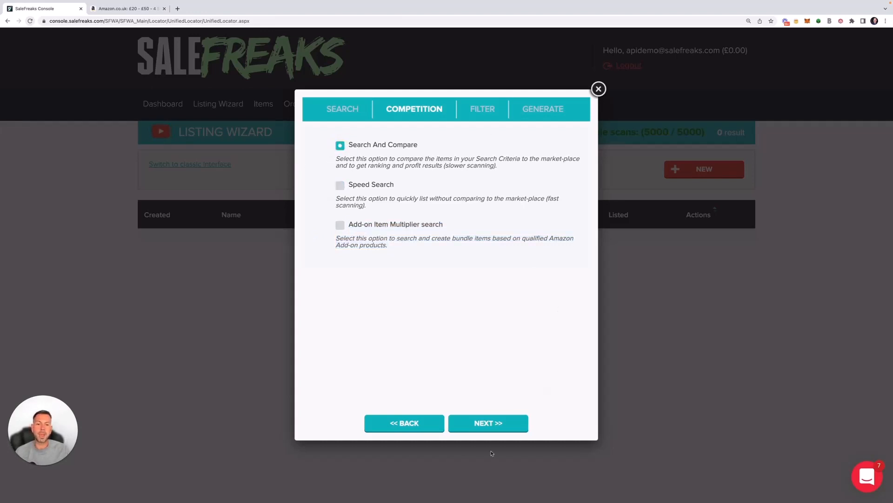
left_click(492, 427)
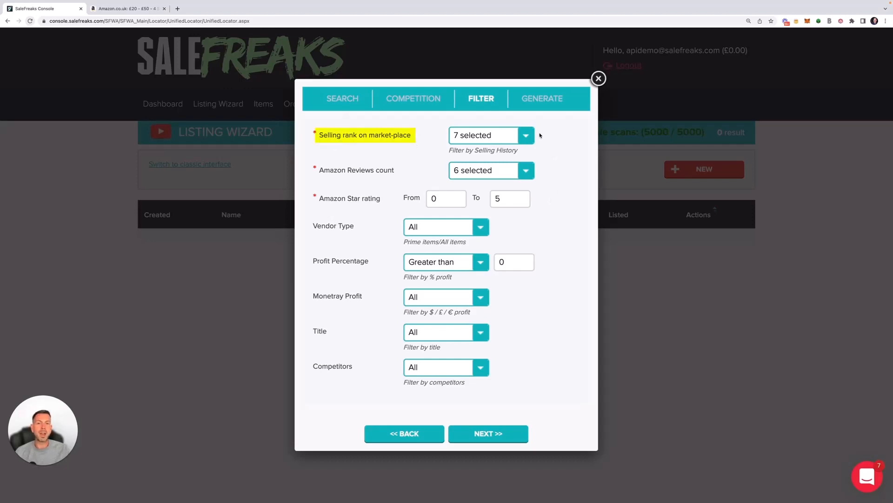
Uncheck No competition detected and Not competitive in the Selling rank list.
left_click(524, 136)
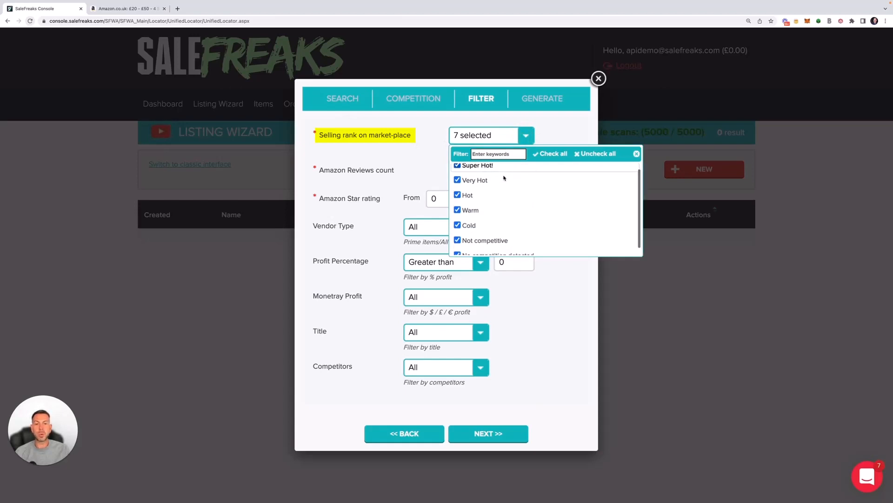
scroll(505, 186, "down", 1)
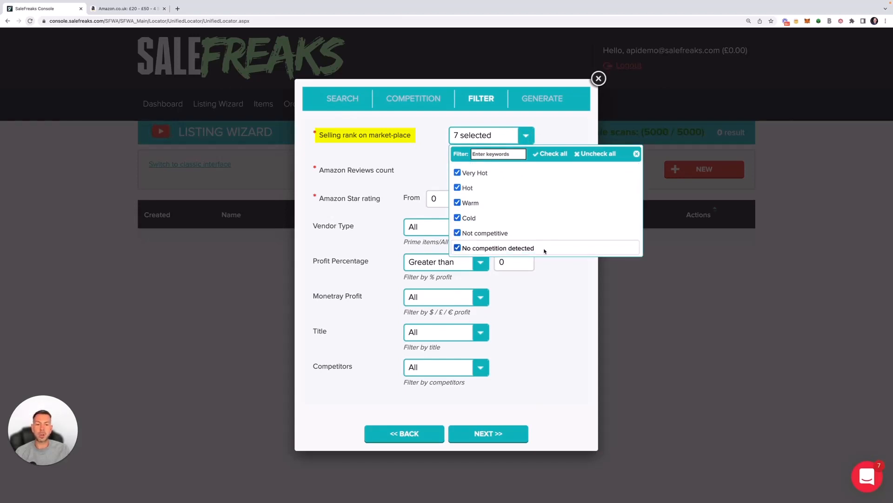
left_click(458, 248)
left_click(457, 233)
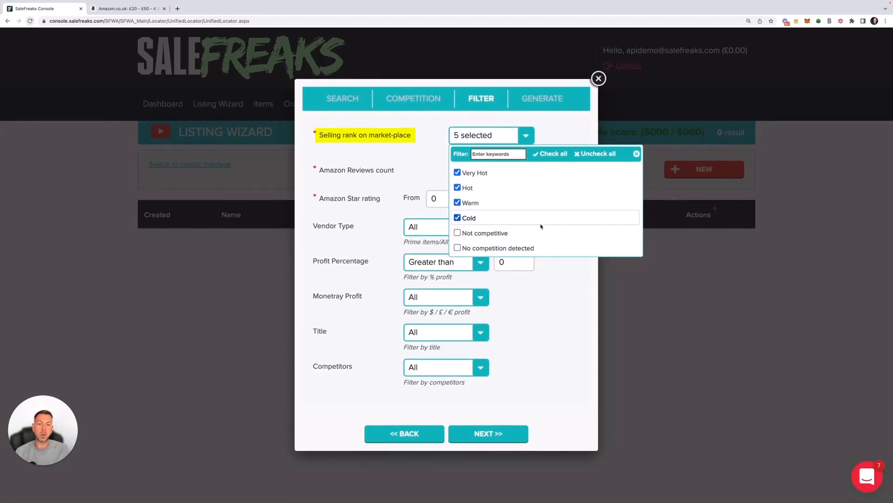
scroll(541, 226, "up", 1)
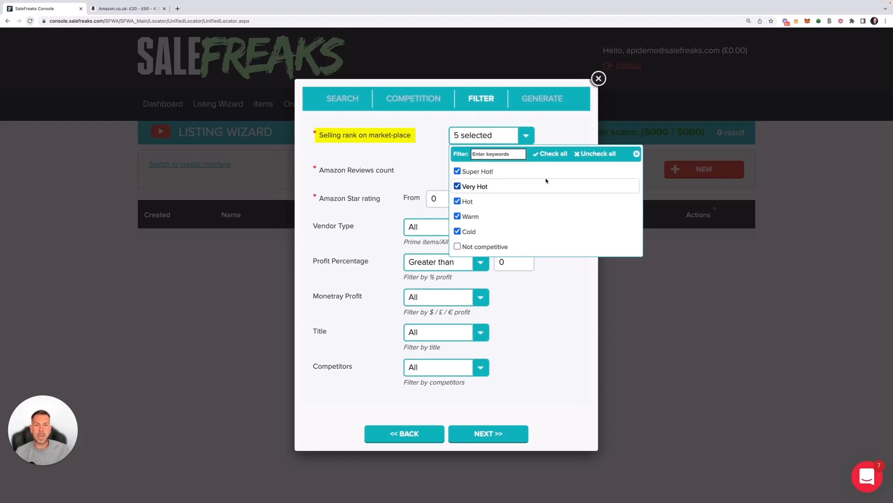
Also uncheck Cold, Warm and Hot, leaving only Super Hot! and Very Hot.
left_click(457, 232)
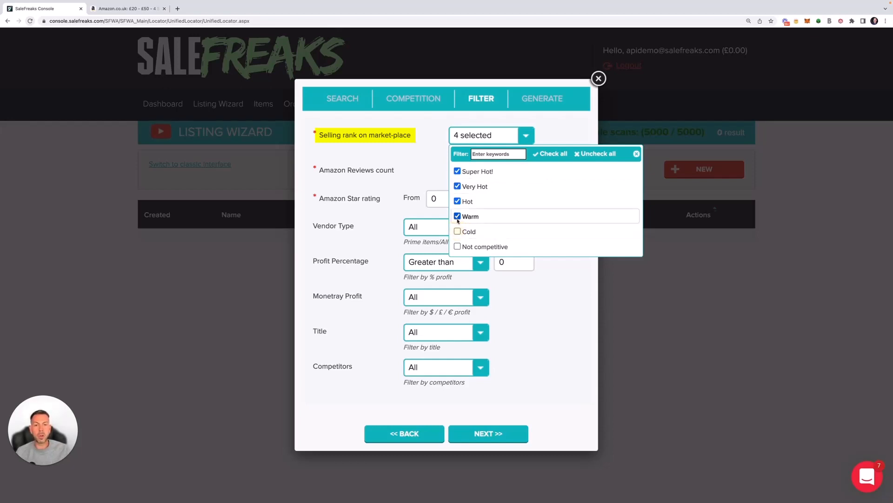
left_click(457, 215)
left_click(458, 202)
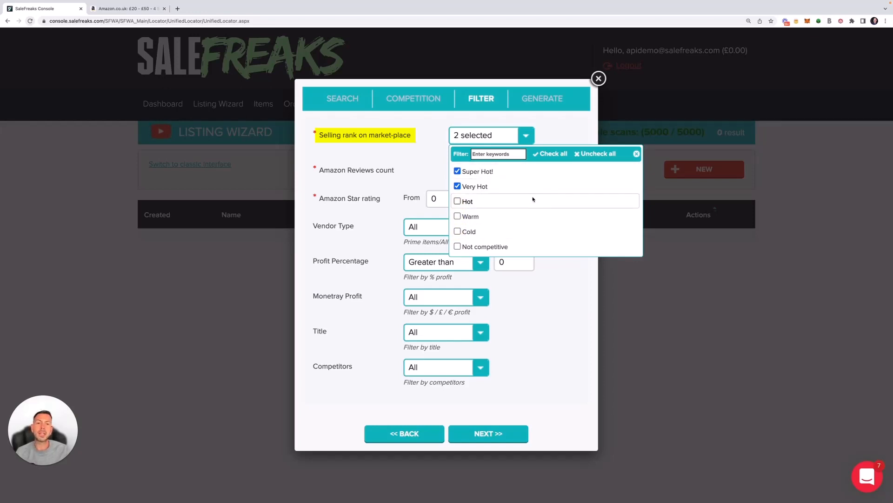
left_click(457, 201)
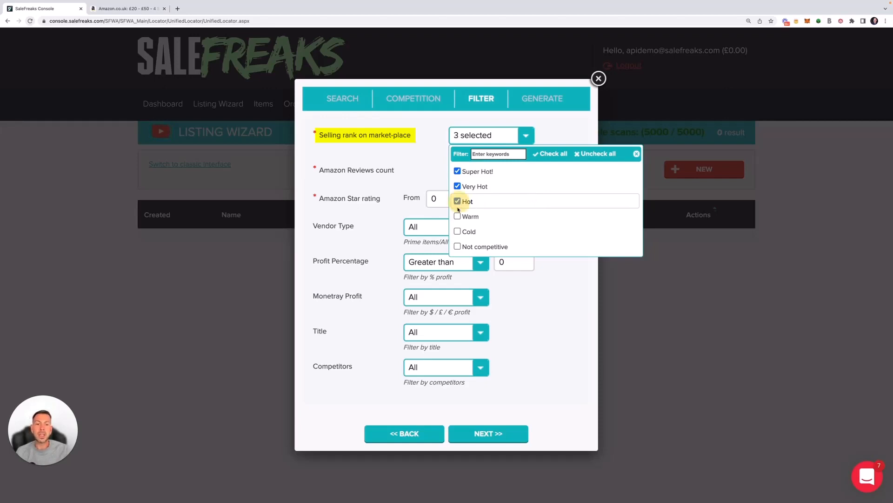
left_click(458, 217)
left_click(458, 201)
left_click(458, 218)
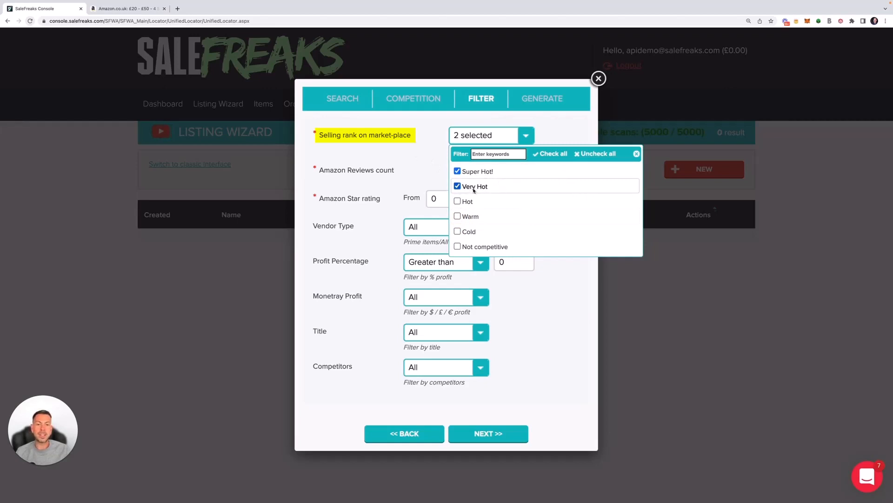
left_click(432, 142)
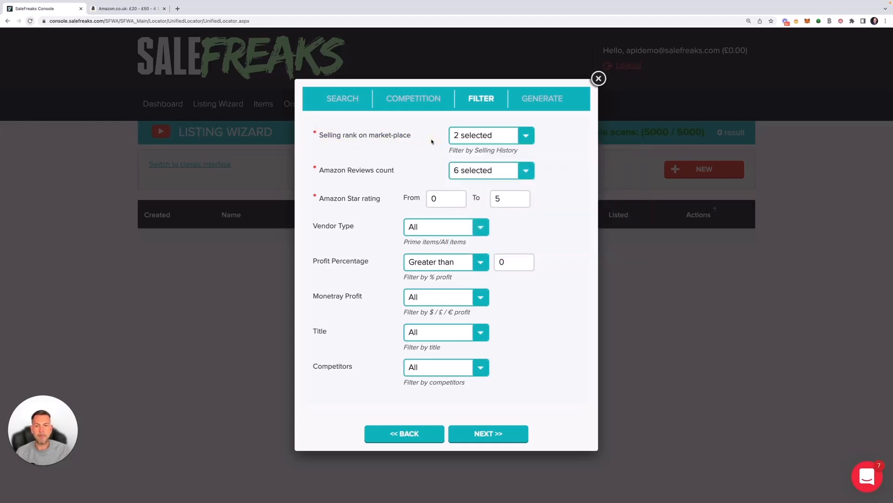
left_click(527, 171)
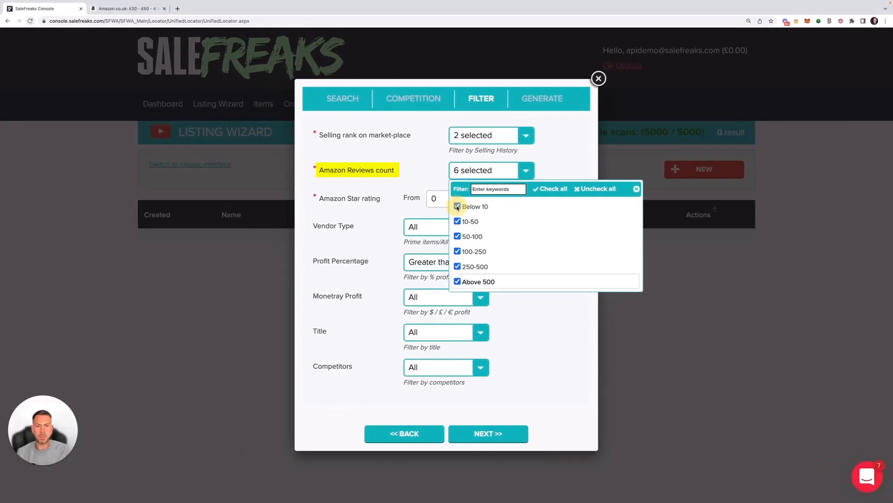
Uncheck Below 10 in Amazon Reviews count and set the minimum star rating to 4.
left_click(457, 207)
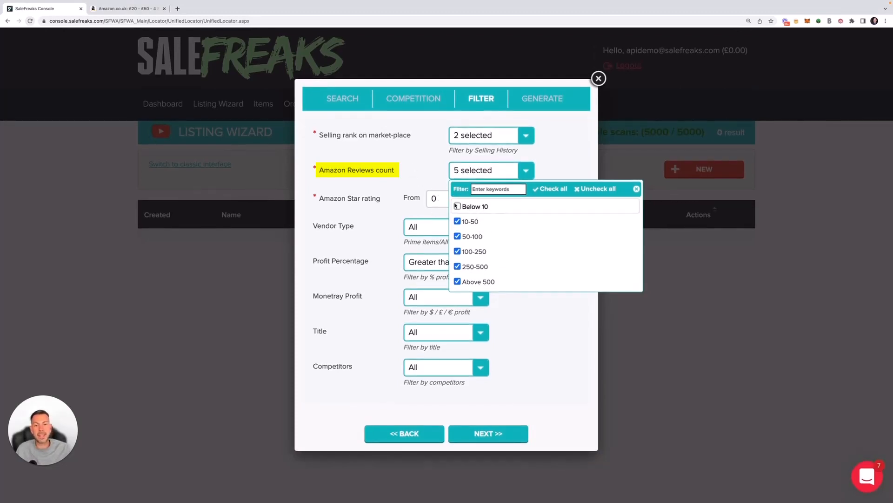
left_click(426, 158)
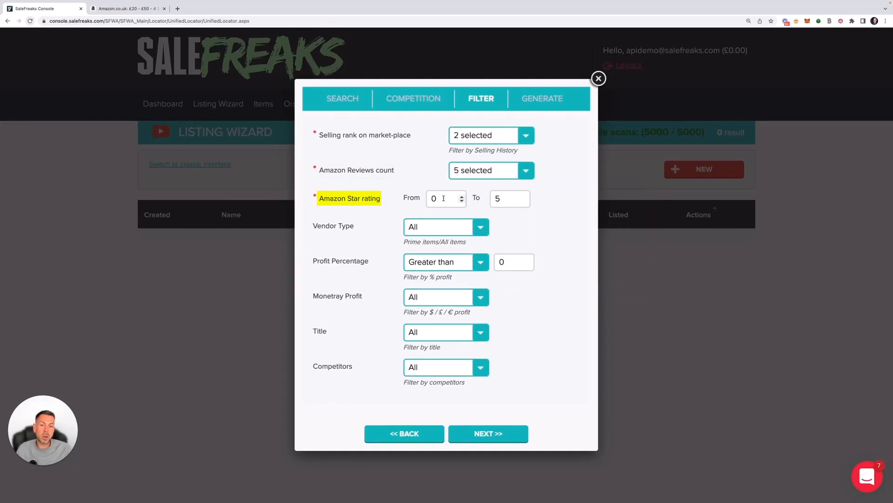
left_click_drag(438, 198, 427, 198)
type("4")
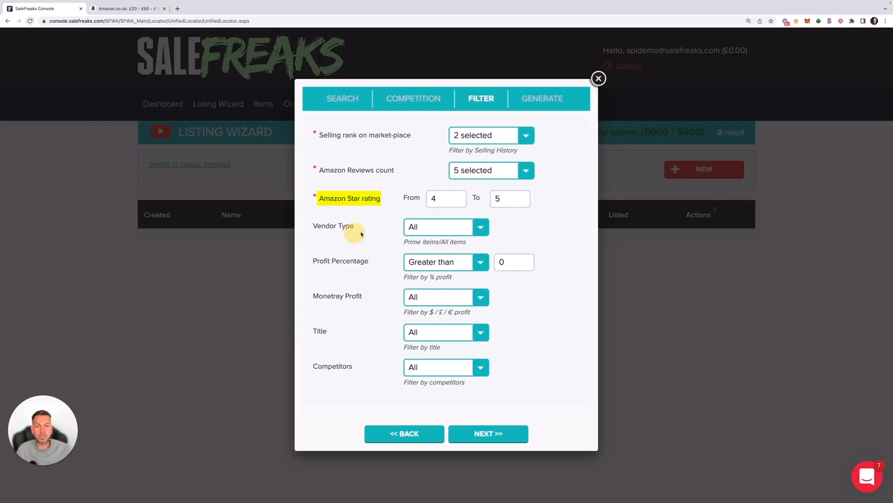
Restrict vendor type to Prime and require a profit percentage greater than 2.
left_click(466, 229)
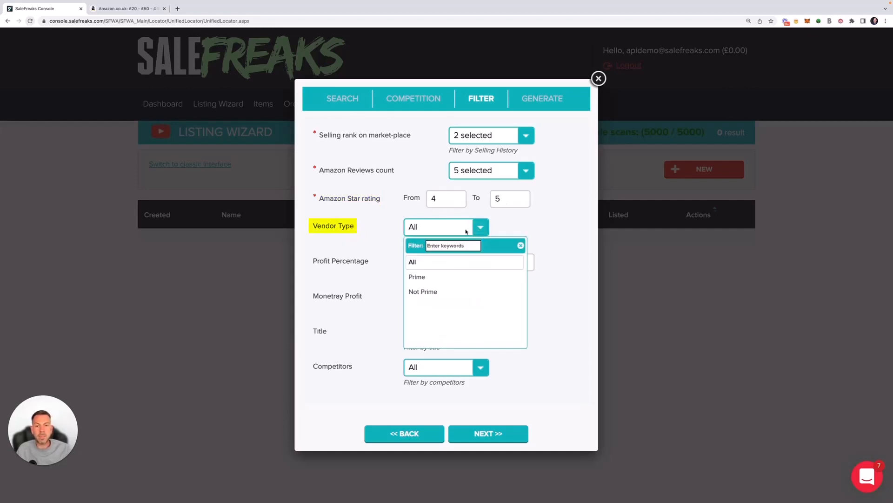
left_click(442, 277)
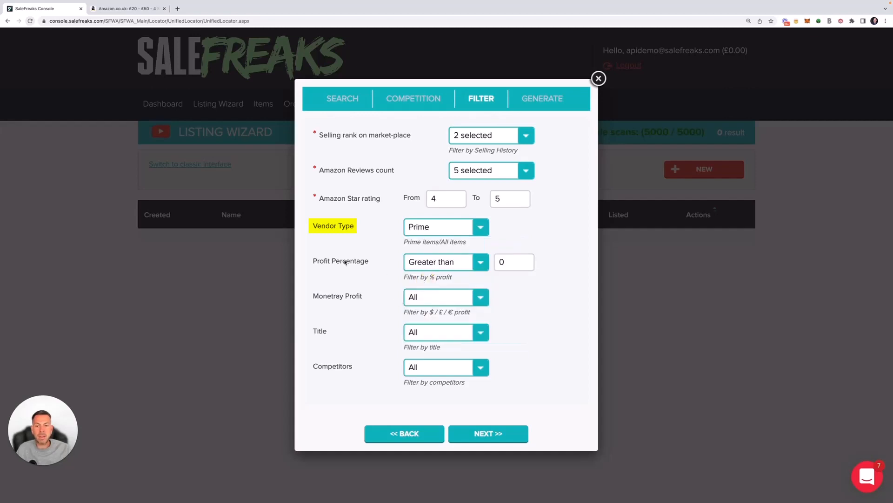
left_click(497, 262)
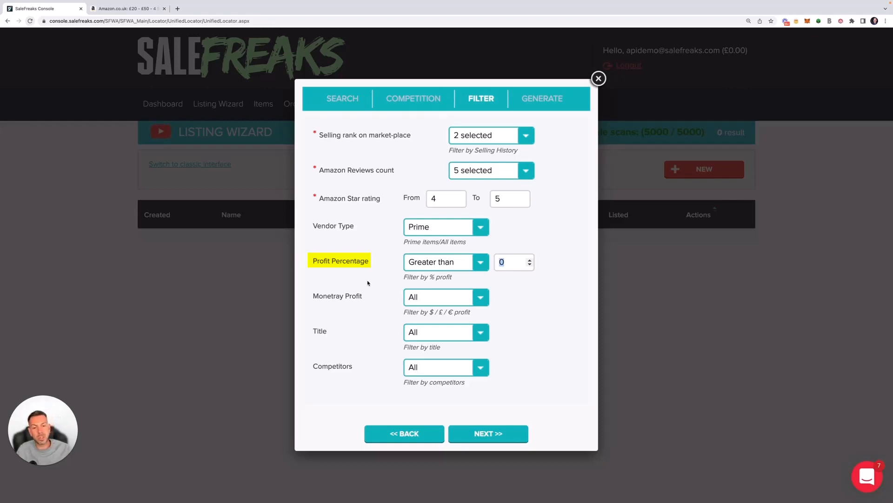
type("1")
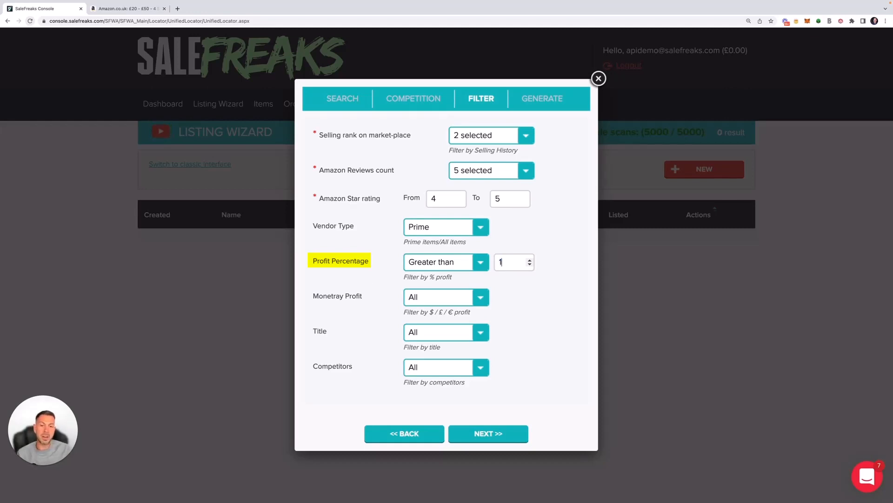
key("BackSpace")
type("2")
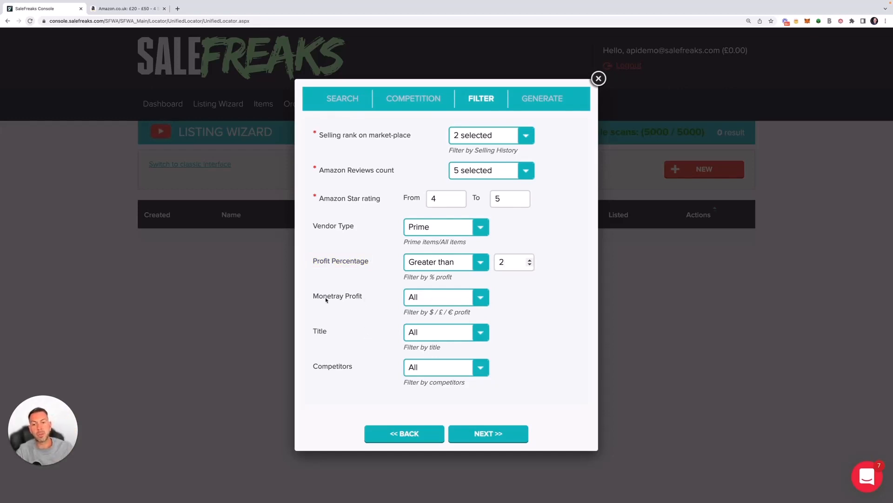
Set Monetray Profit back to All after briefly trying Greater than 1.
left_click(481, 297)
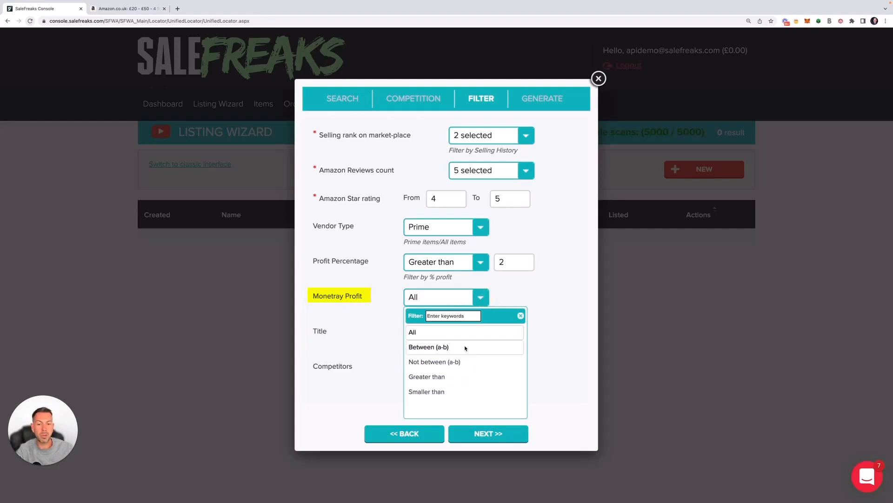
left_click(460, 380)
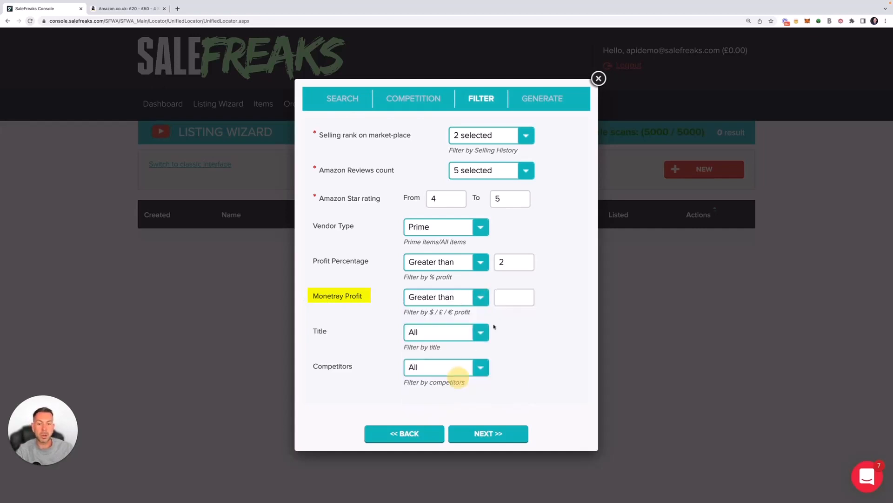
left_click(506, 298)
type("1")
left_click(478, 299)
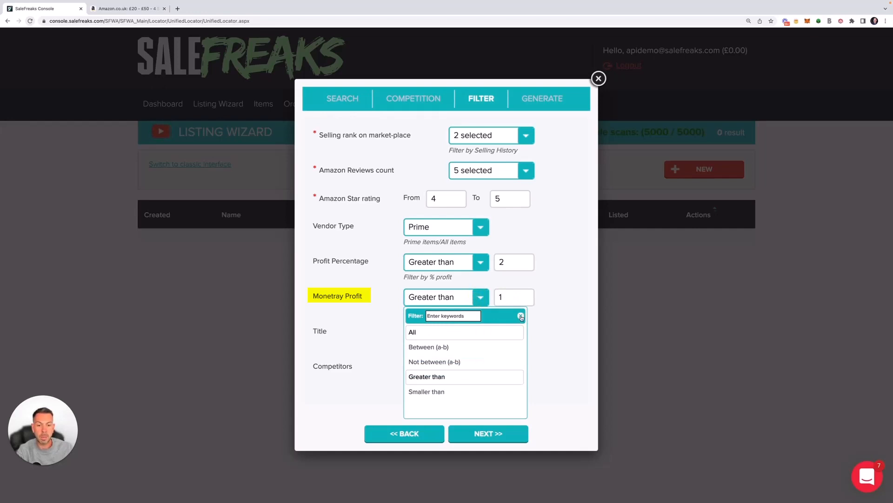
left_click(431, 339)
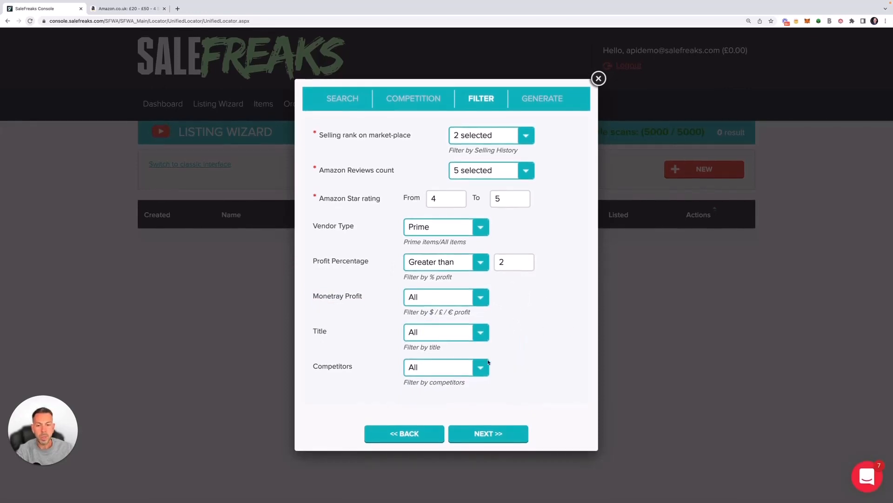
left_click(482, 333)
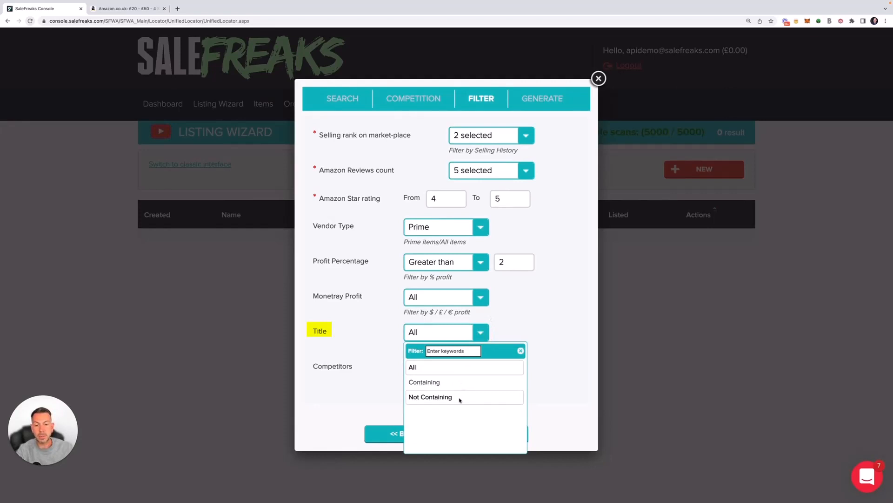
Reset the Title filter to All after trying Not Containing with 'Knives'.
left_click(433, 383)
left_click(481, 333)
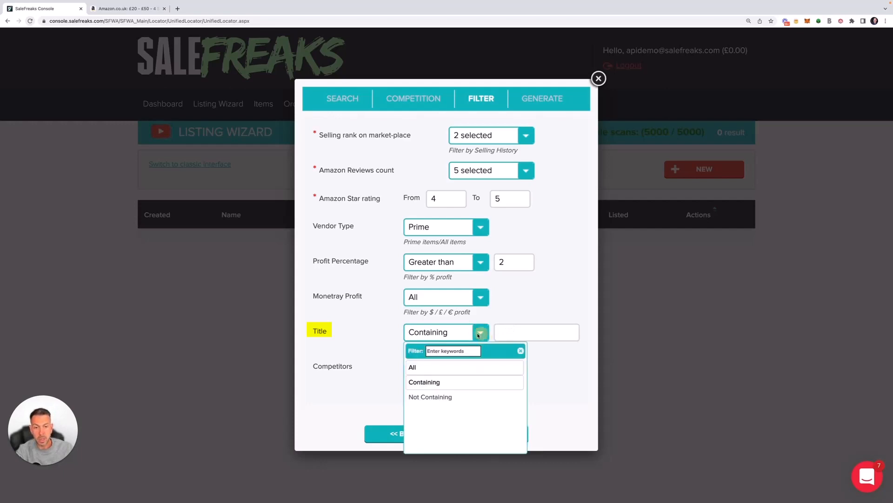
left_click(437, 397)
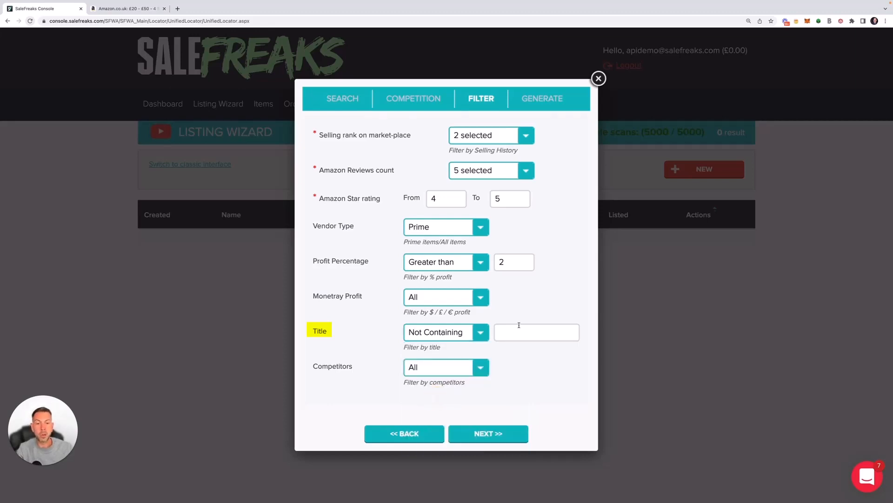
left_click(519, 326)
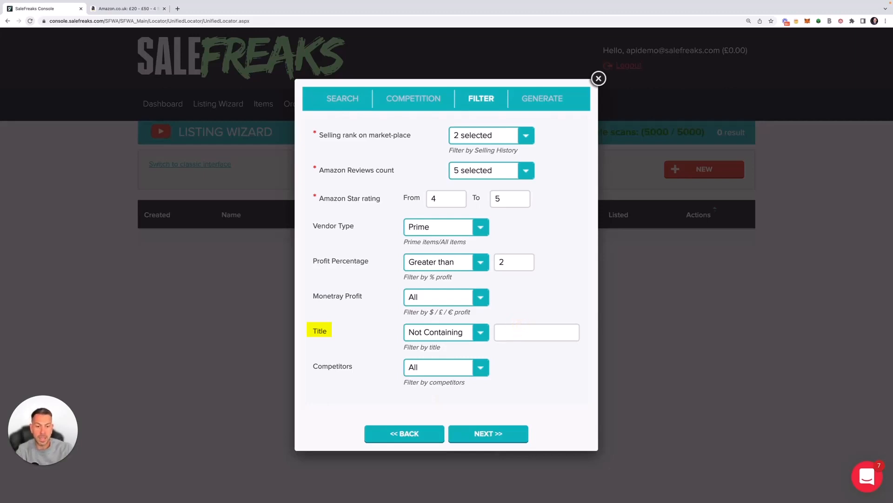
type("Knives")
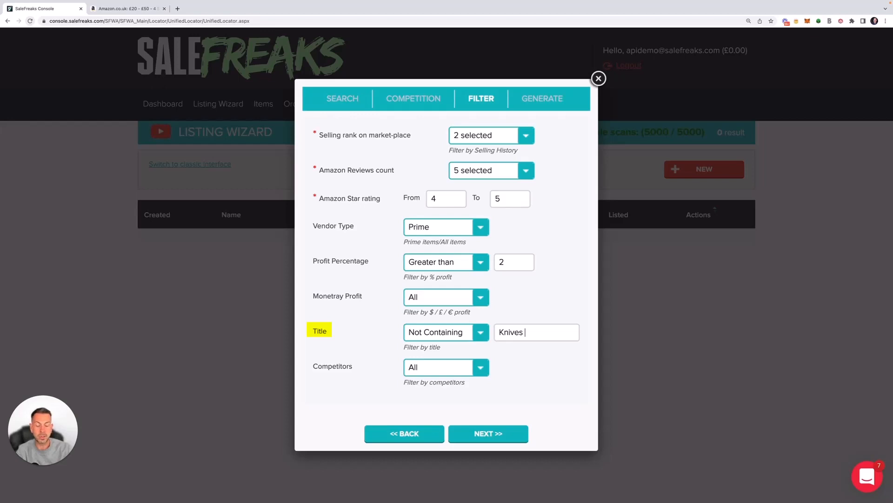
key("BackSpace")
key("BackSpace")
key("BackSpace")
key("BackSpace")
key("BackSpace")
key("BackSpace")
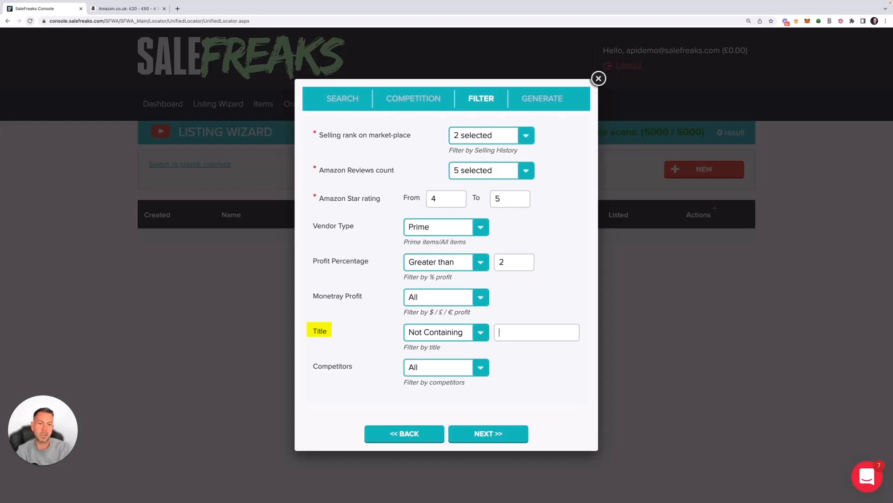
left_click(479, 334)
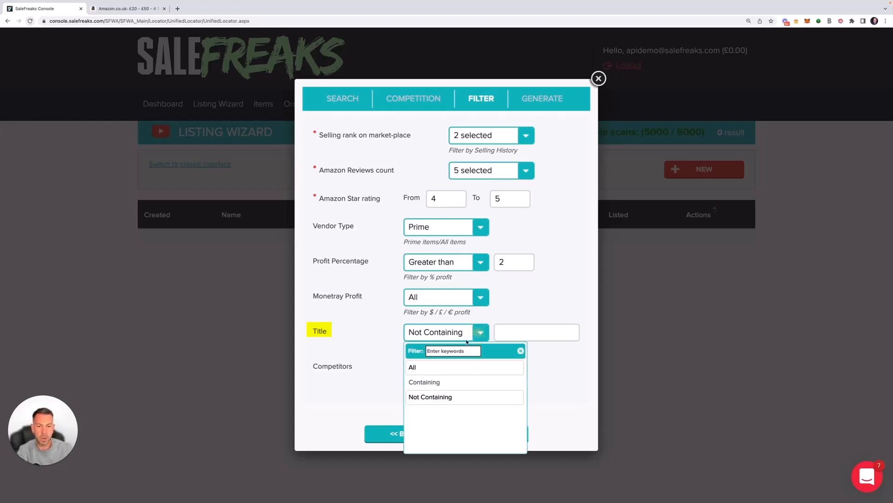
left_click(445, 368)
Limit Competitors to Smaller than 10 and advance to the Generate step.
left_click(471, 368)
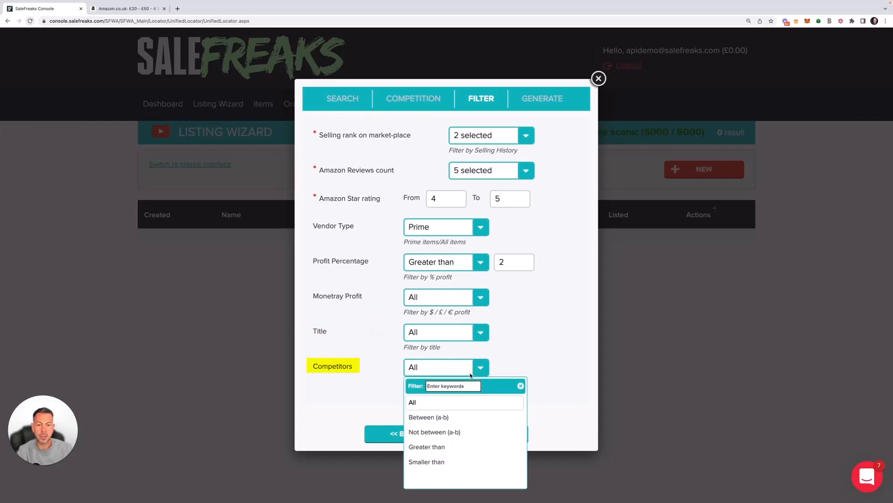
left_click(442, 461)
left_click(502, 370)
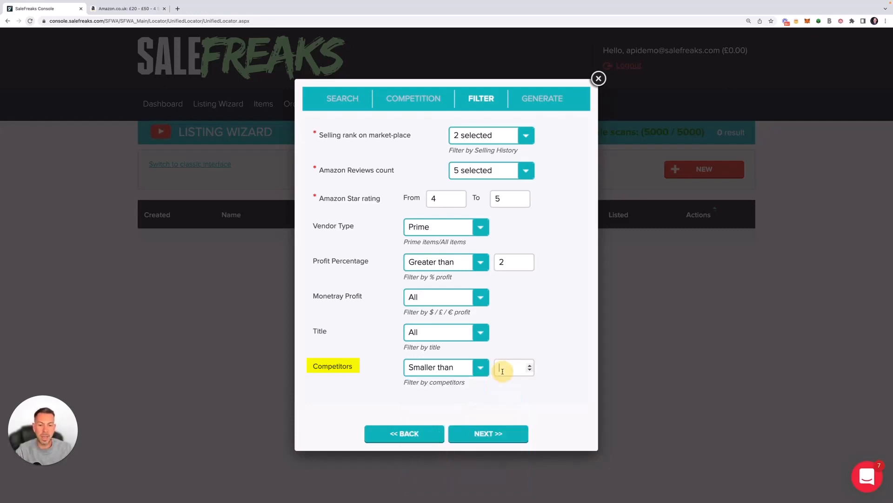
type("10")
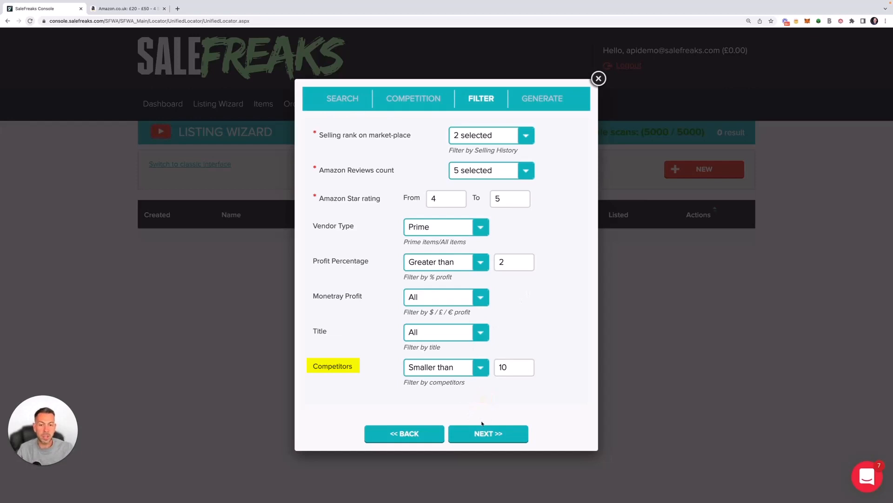
left_click(488, 435)
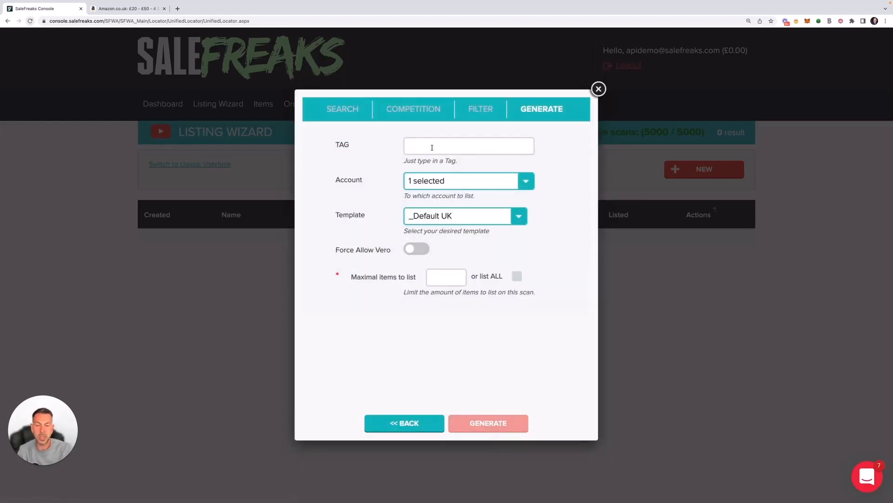
Tag the scan Test-1 and check which account it lists to.
type("Test")
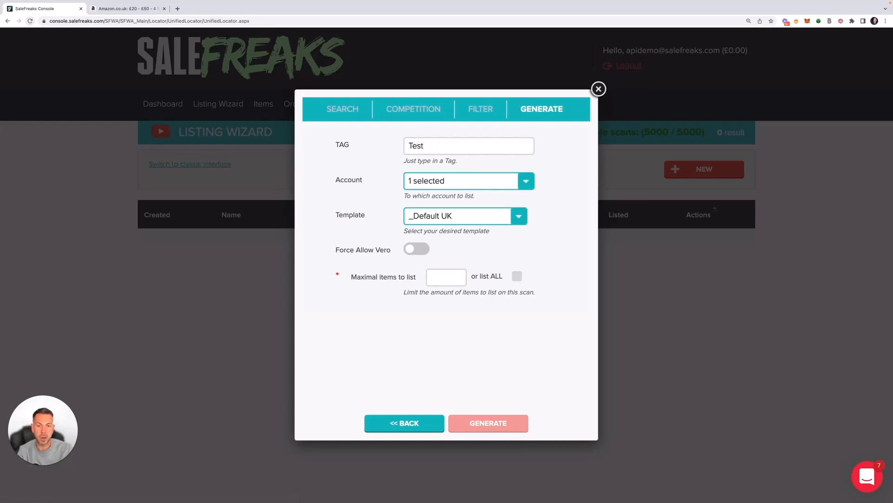
type("-1")
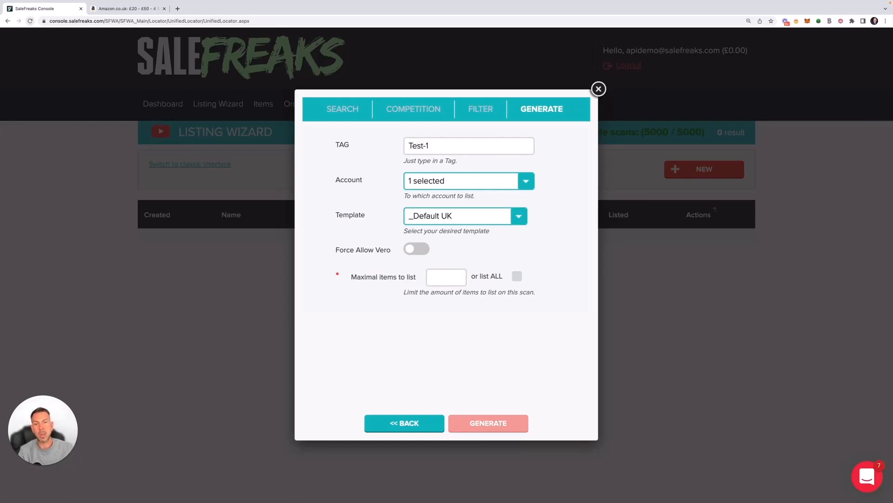
left_click(526, 181)
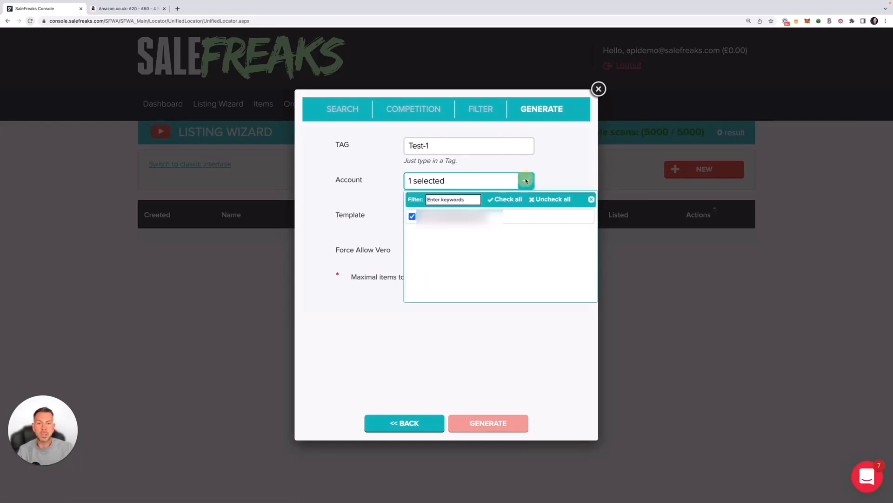
left_click(381, 177)
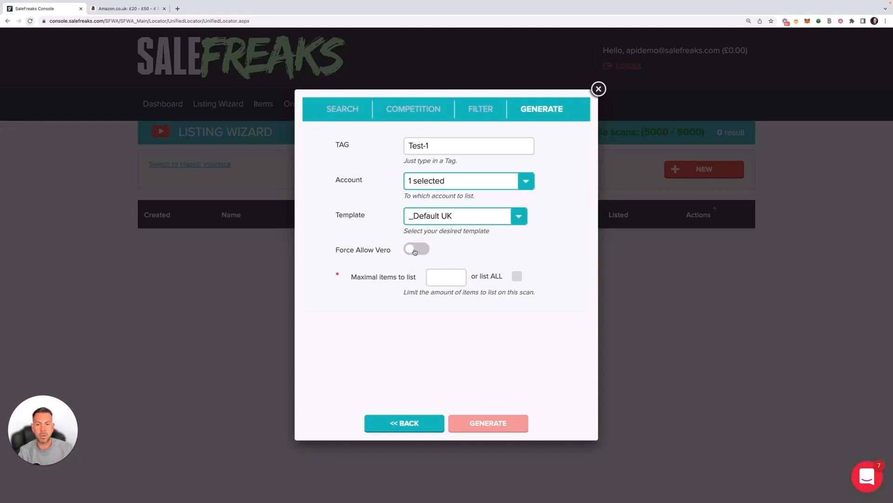
Enter 5 in Maximal items to list, toggling list ALL on and back off.
left_click(432, 277)
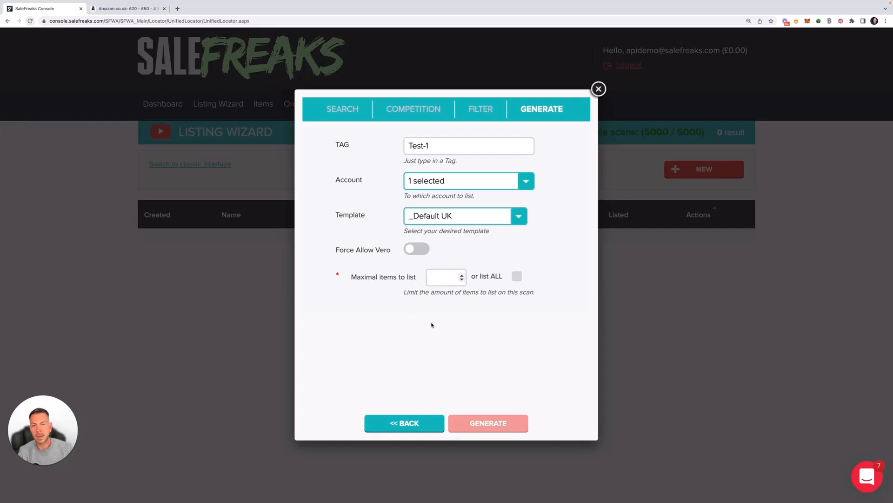
type("5")
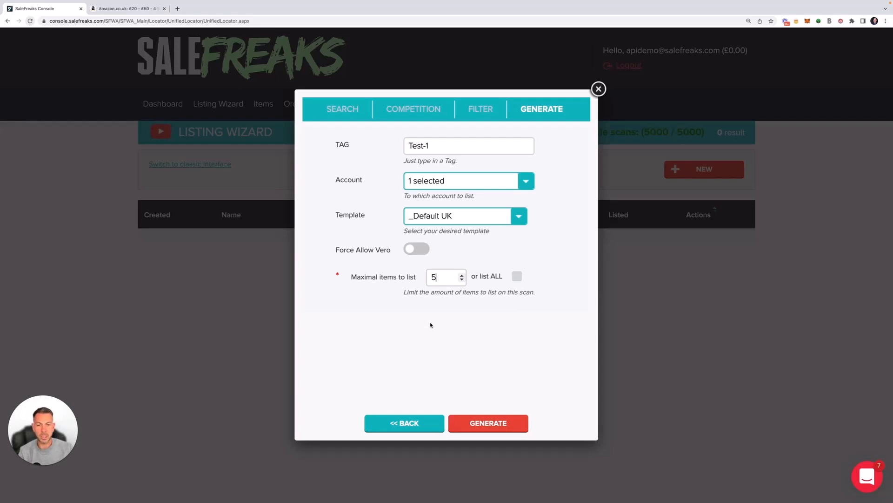
key("BackSpace")
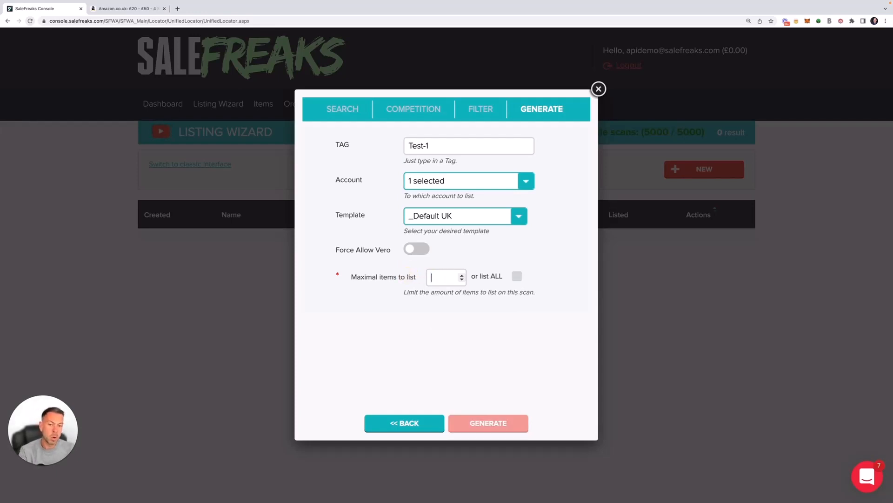
left_click(520, 279)
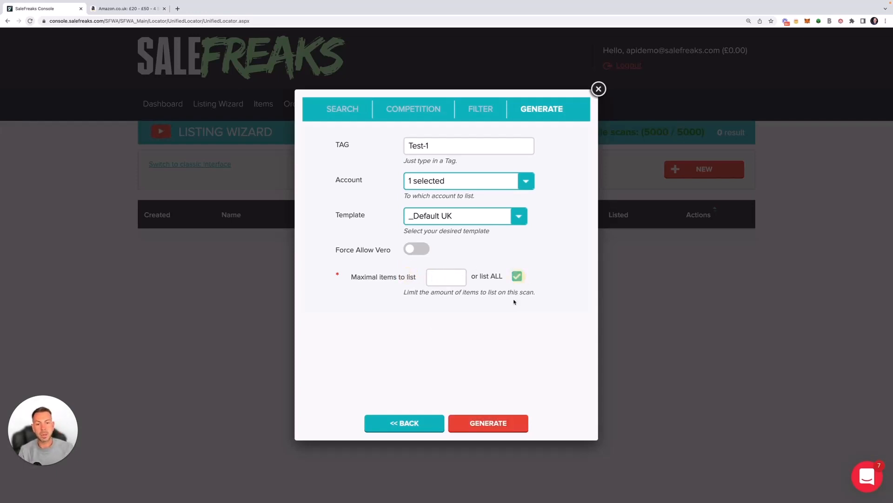
left_click(517, 277)
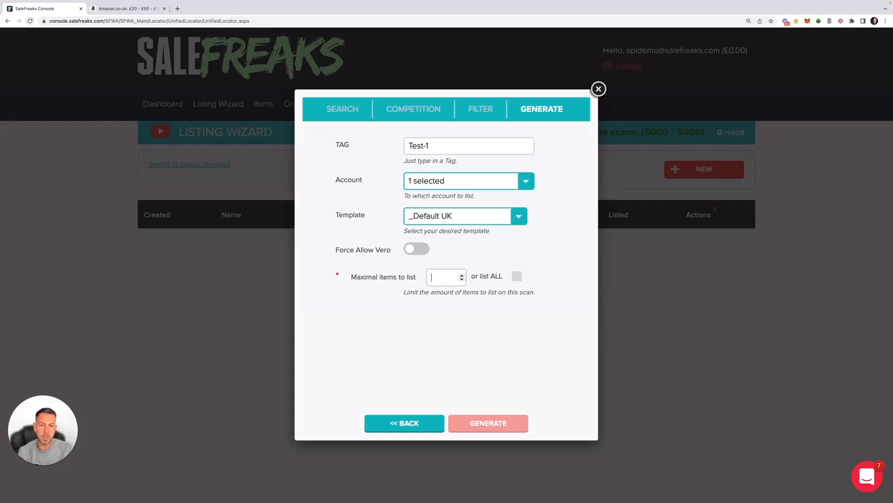
type("5")
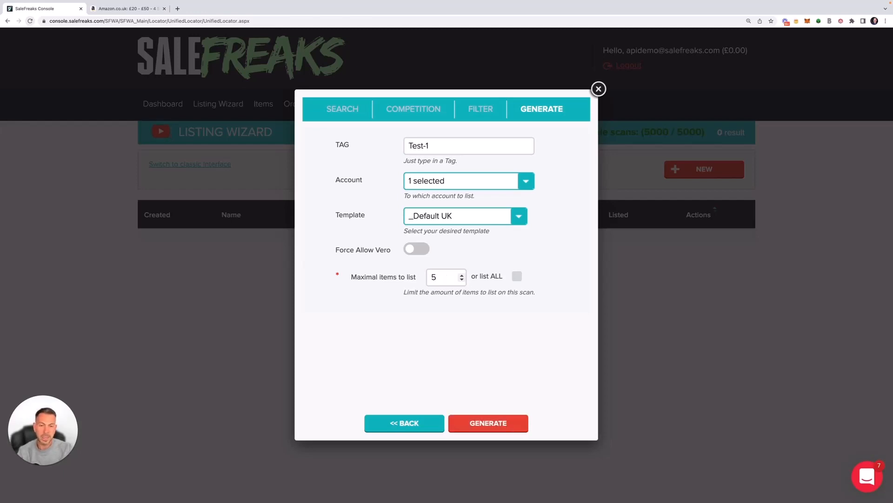